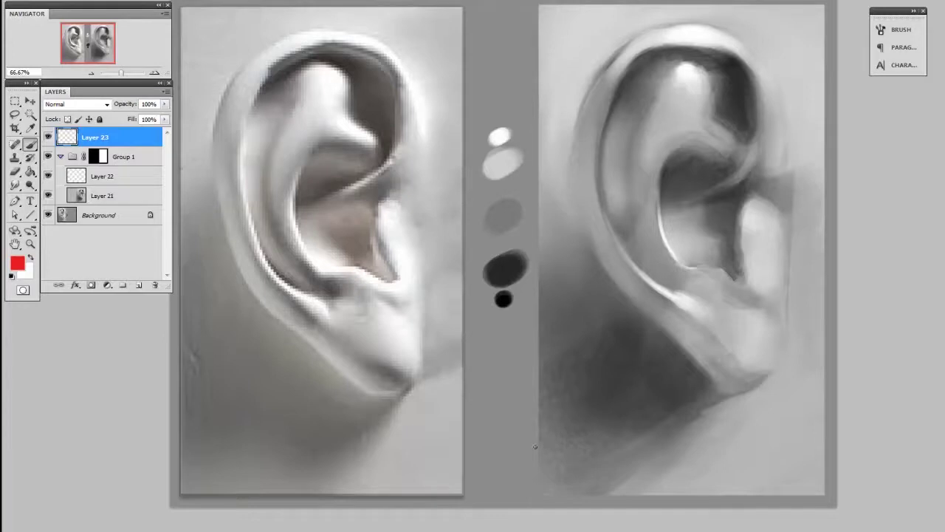
# - Circle the earlobe area in red on both the reference ear and the painted ear, and undo both marks
pyautogui.moveTo(369, 225)
pyautogui.mouseDown()
pyautogui.moveTo(421, 370)
pyautogui.moveTo(453, 320)
pyautogui.moveTo(354, 434)
pyautogui.mouseUp()
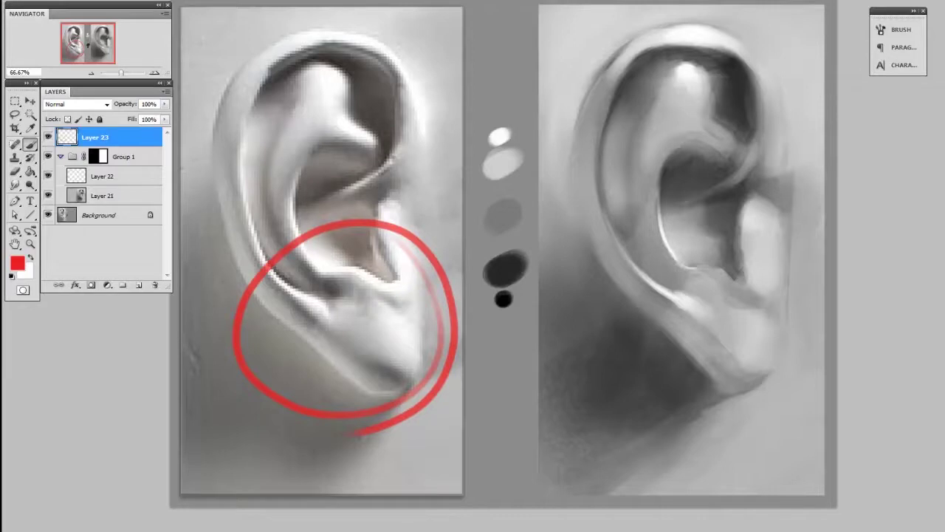
pyautogui.moveTo(683, 263)
pyautogui.mouseDown()
pyautogui.moveTo(675, 246)
pyautogui.moveTo(658, 252)
pyautogui.mouseUp()
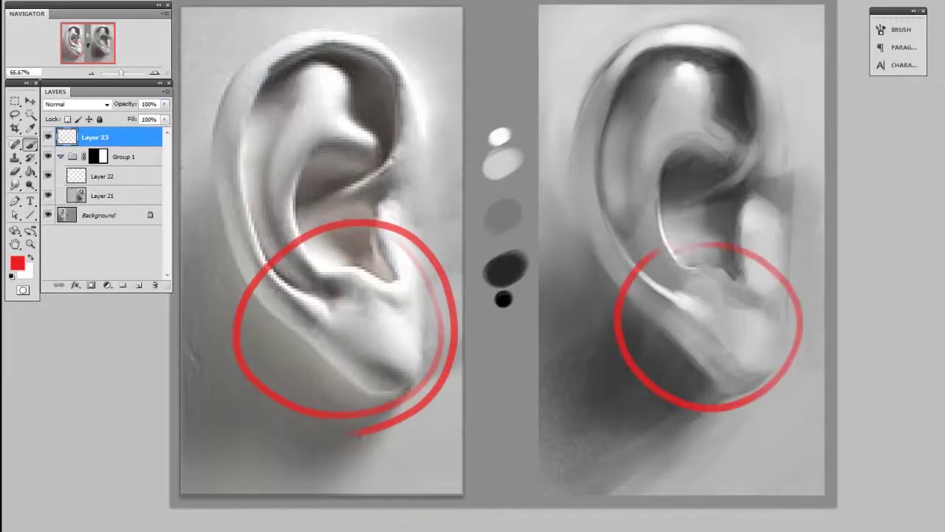
pyautogui.hotkey('ctrl', 'alt', 'z')
pyautogui.hotkey('ctrl', 'alt', 'z')
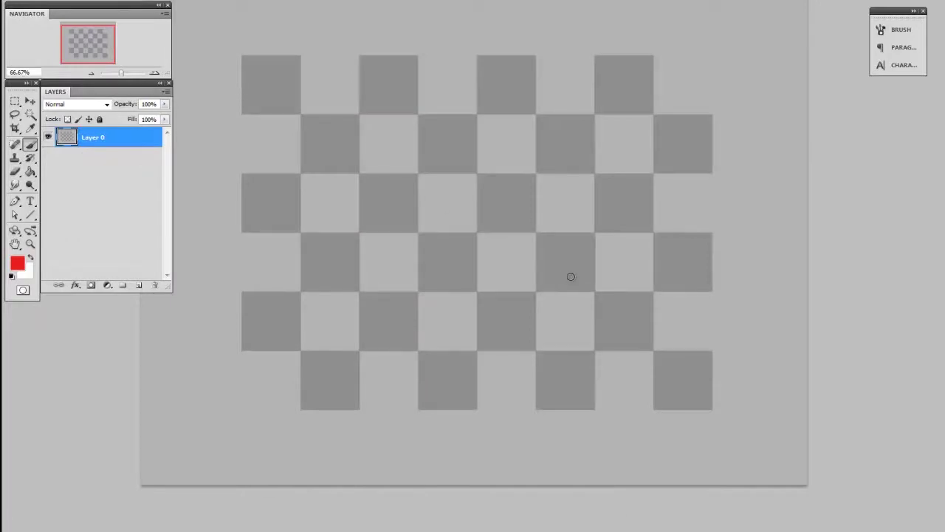
# - Duplicate the checkerboard's Layer 0
pyautogui.moveTo(569, 276); pyautogui.dragTo(573, 277)
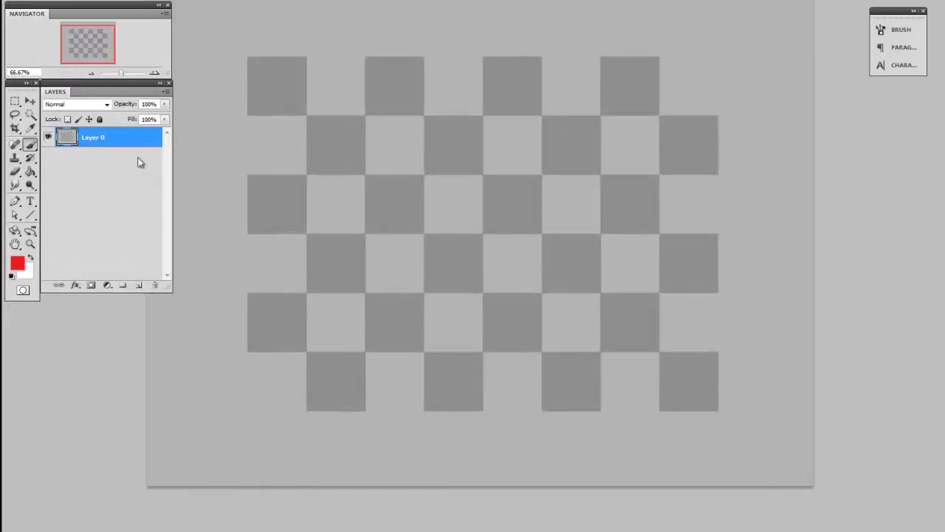
pyautogui.moveTo(132, 139); pyautogui.dragTo(134, 246)
pyautogui.moveTo(138, 284); pyautogui.dragTo(138, 284)
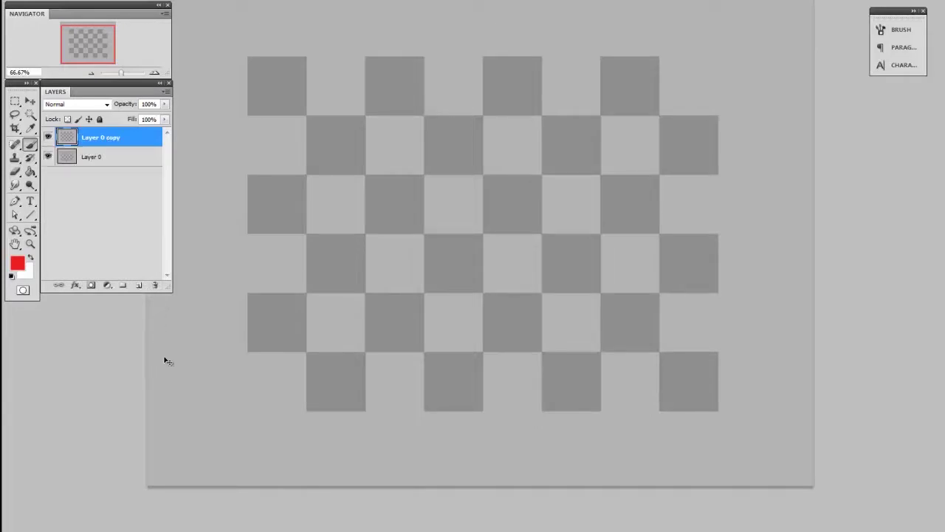
# - Apply Levels to the duplicated checkerboard layer with input values 65, 0.57 and 210, and delete that copy
pyautogui.hotkey('ctrl', 'l')
pyautogui.moveTo(388, 320); pyautogui.dragTo(775, 113)
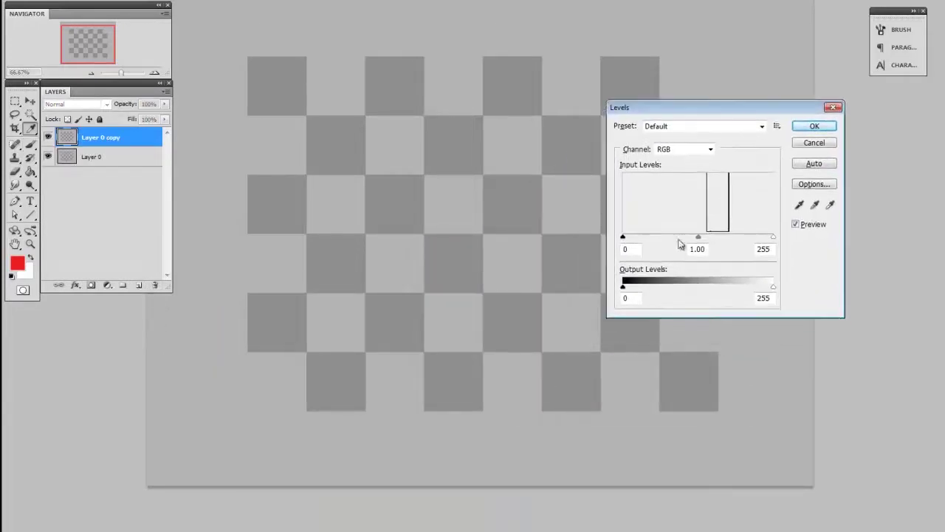
pyautogui.moveTo(624, 237); pyautogui.dragTo(661, 236)
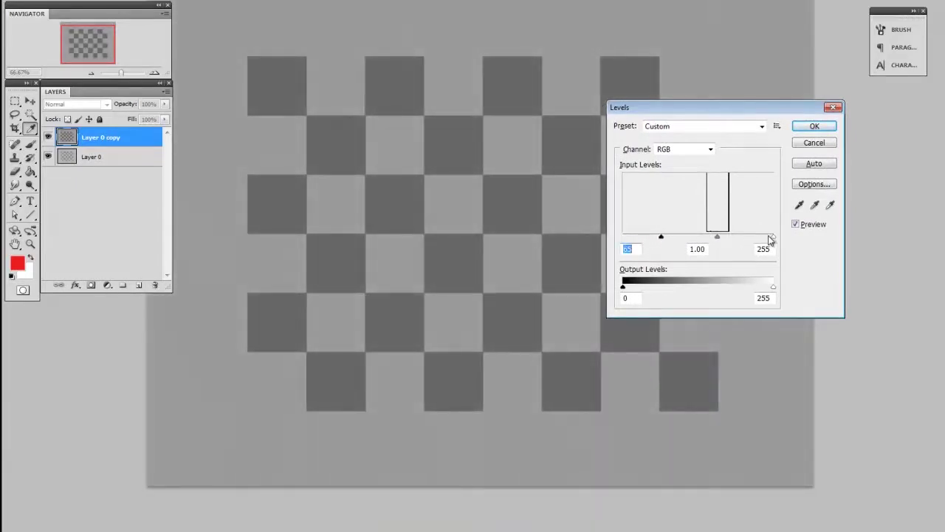
pyautogui.moveTo(770, 239); pyautogui.dragTo(746, 237)
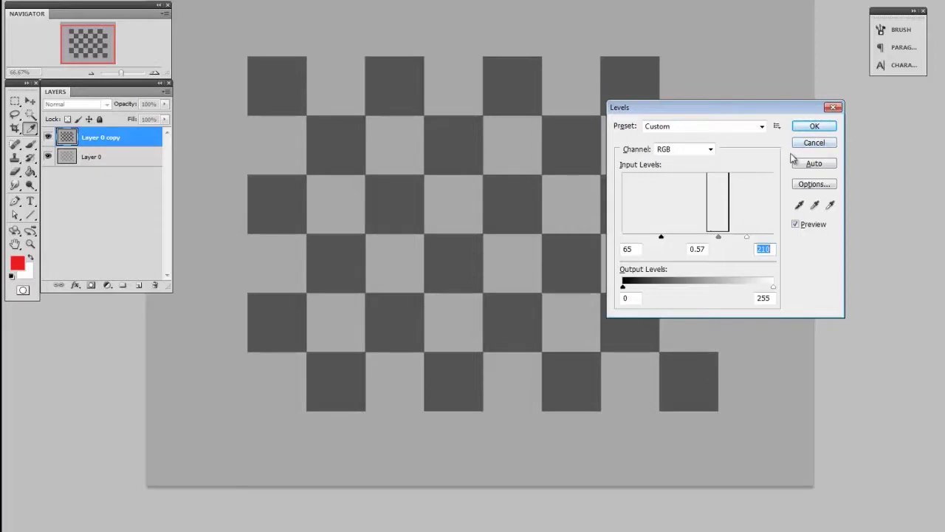
pyautogui.click(817, 126)
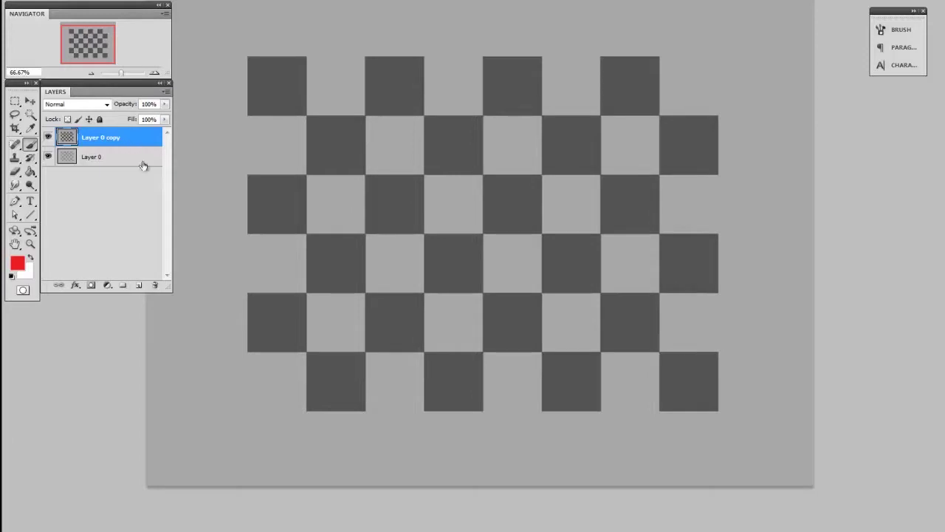
pyautogui.moveTo(120, 140); pyautogui.dragTo(155, 285)
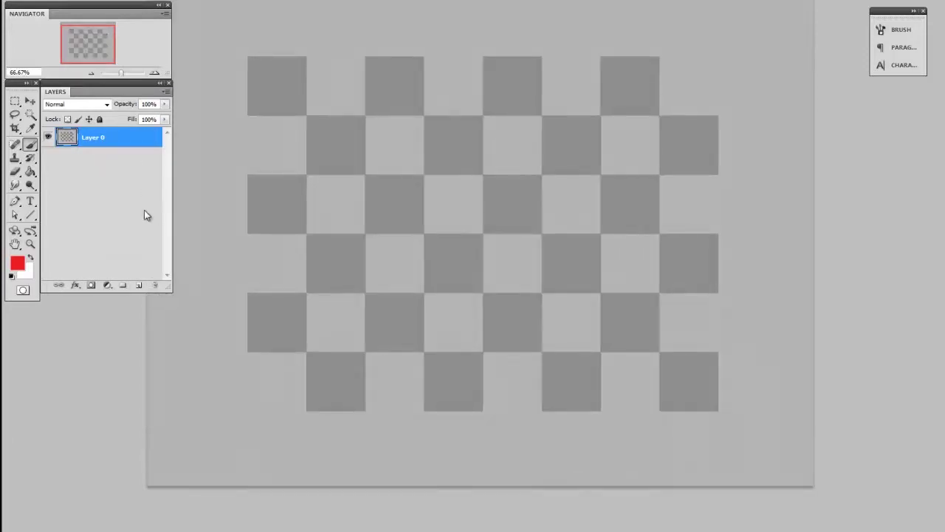
# - Add a Levels adjustment layer over the checkerboard with input values 60, 0.69 and 238, and toggle its visibility to compare
pyautogui.click(107, 285)
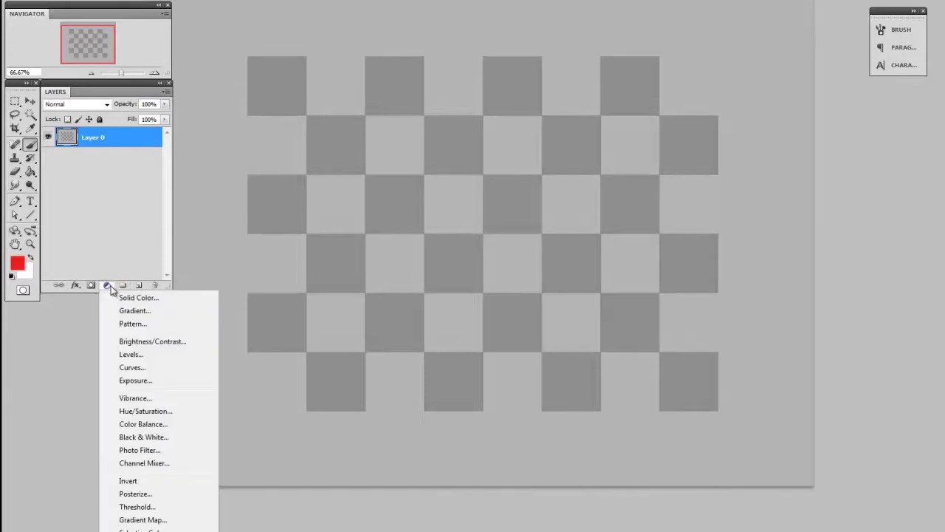
pyautogui.click(169, 355)
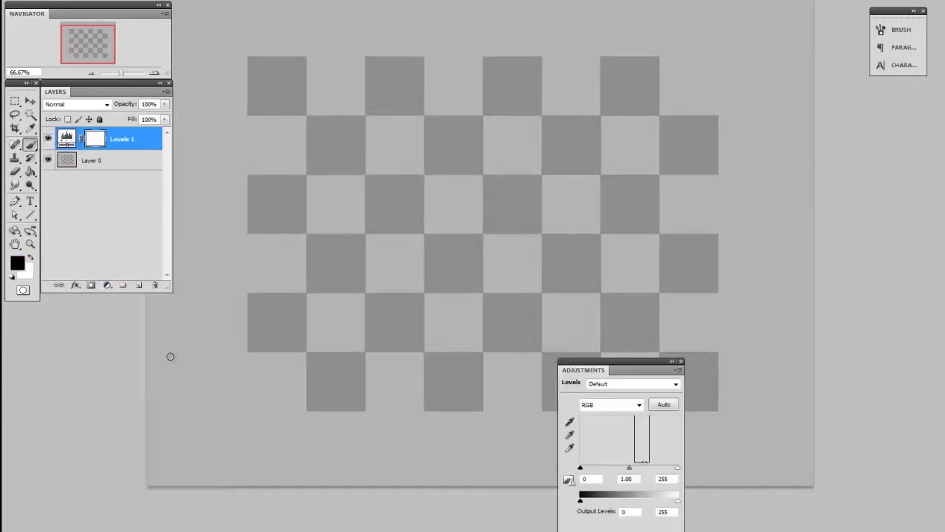
pyautogui.click(648, 370)
pyautogui.moveTo(692, 91); pyautogui.dragTo(692, 92)
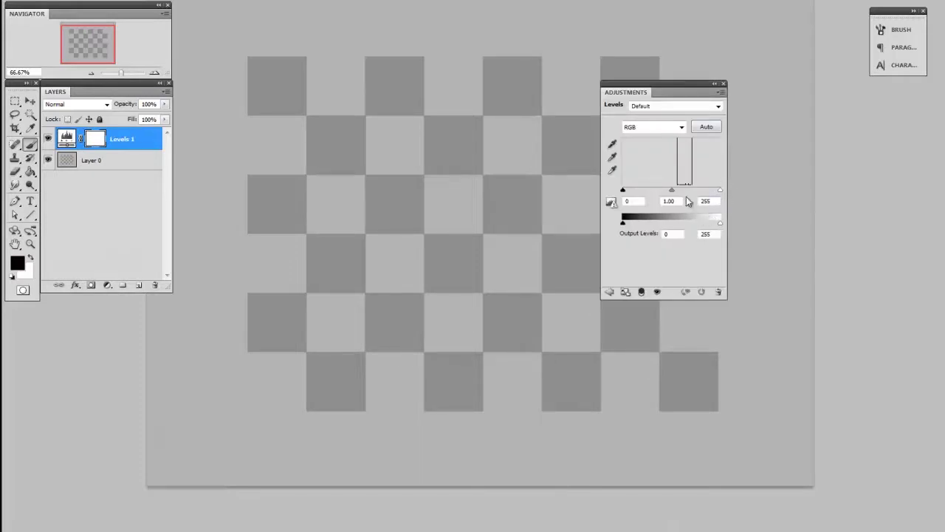
pyautogui.moveTo(625, 190); pyautogui.dragTo(638, 191)
pyautogui.moveTo(720, 191); pyautogui.dragTo(650, 192)
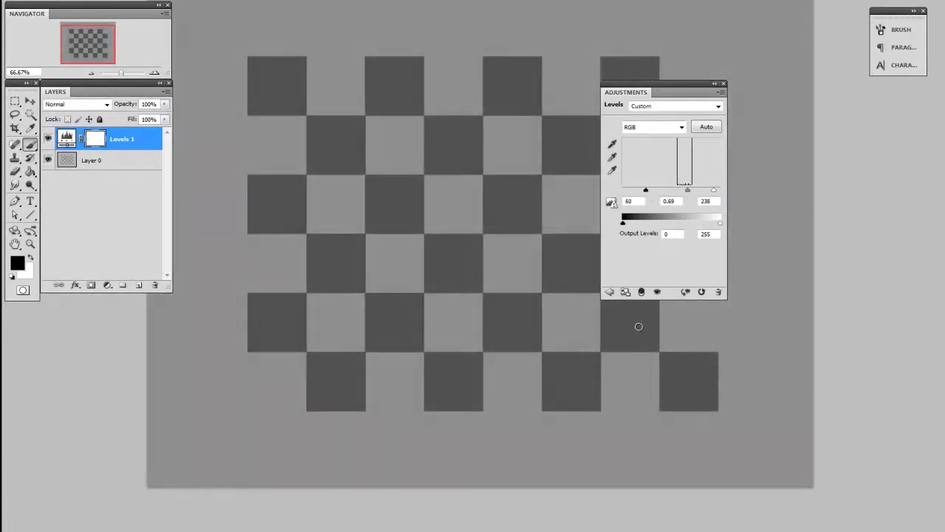
pyautogui.click(724, 83)
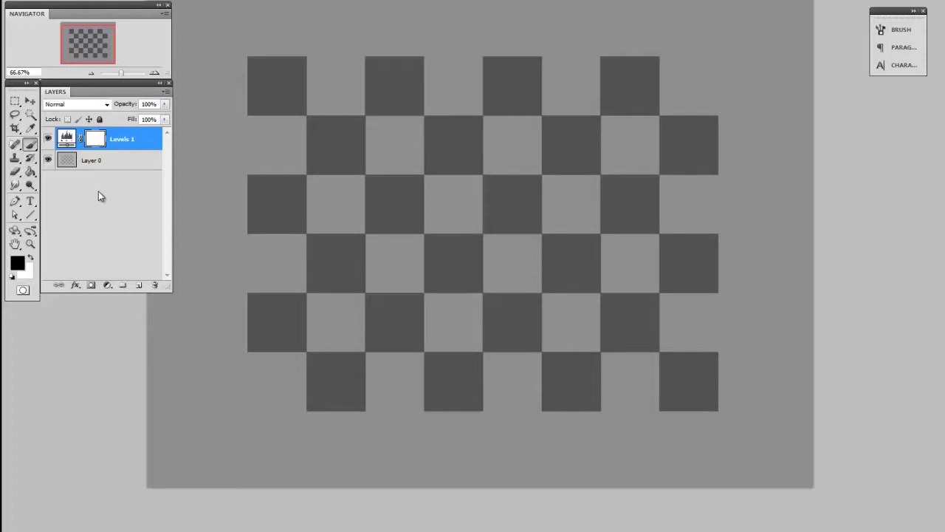
pyautogui.click(49, 140)
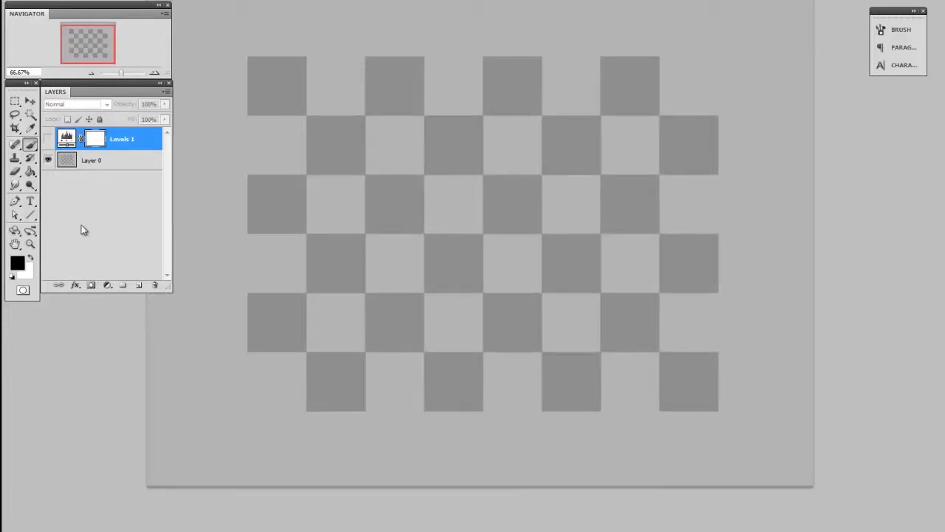
pyautogui.click(49, 139)
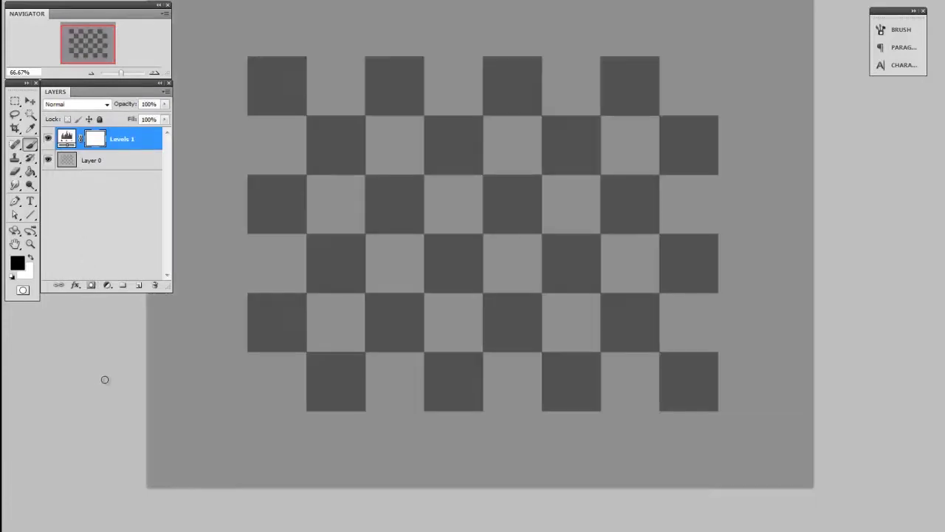
# - Paint a wavy stroke on a new layer along the checkerboard's right side, using the dark grey sampled from a square
pyautogui.click(155, 285)
pyautogui.keyDown('alt'); pyautogui.click(348, 258); pyautogui.keyUp('alt')
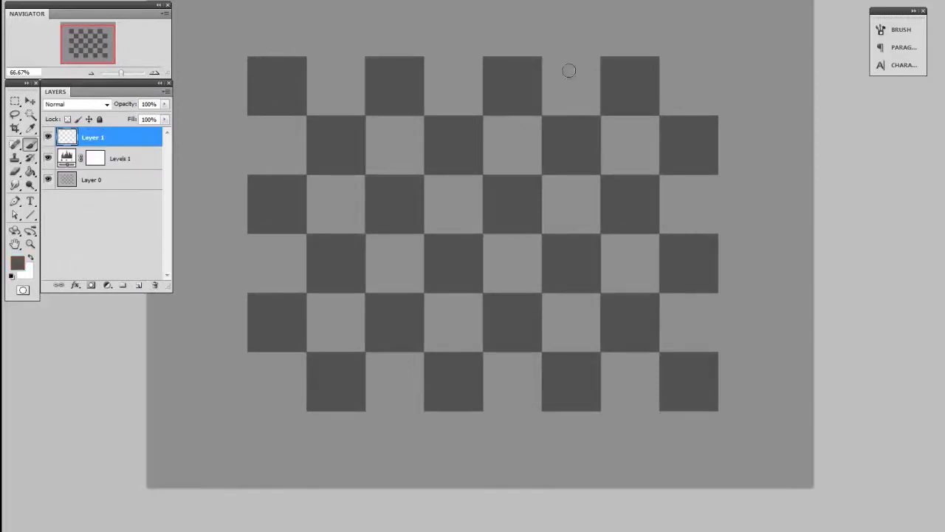
pyautogui.moveTo(565, 38)
pyautogui.mouseDown()
pyautogui.moveTo(687, 161)
pyautogui.moveTo(774, 303)
pyautogui.mouseUp()
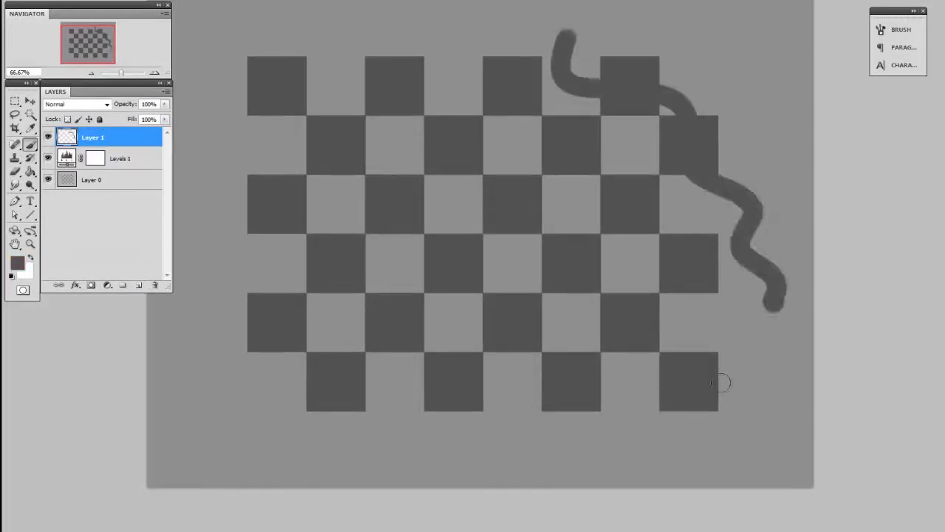
# - Toggle the Levels adjustment's visibility to compare it with the painted stroke, and delete the stroke's layer
pyautogui.click(49, 159)
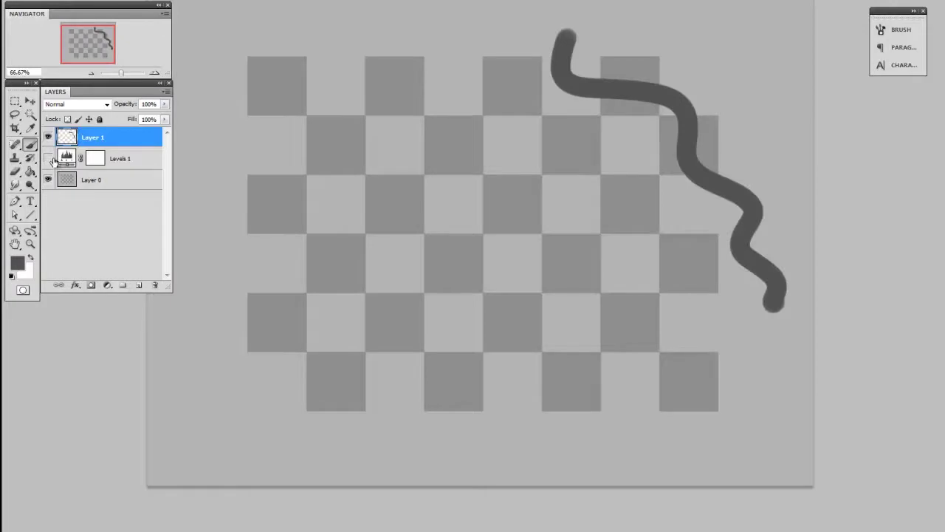
pyautogui.click(48, 159)
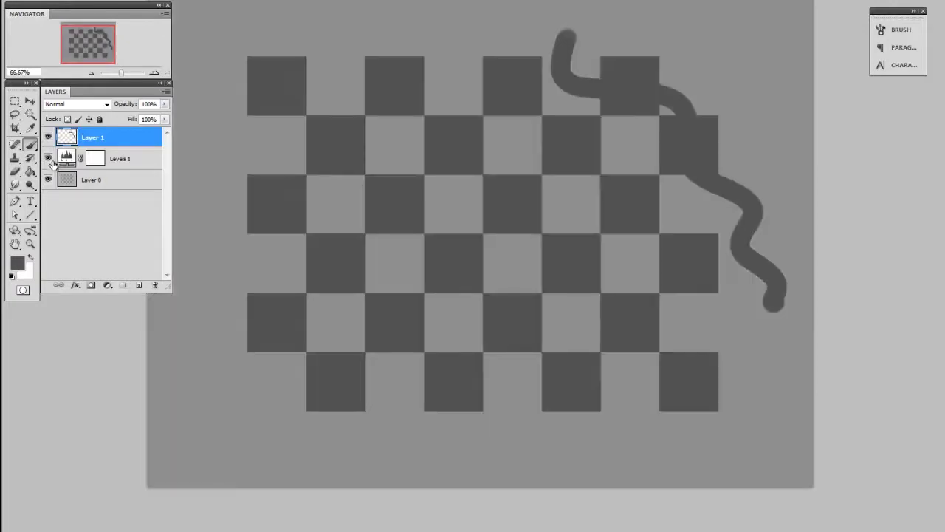
pyautogui.click(49, 159)
pyautogui.click(49, 159)
pyautogui.click(155, 286)
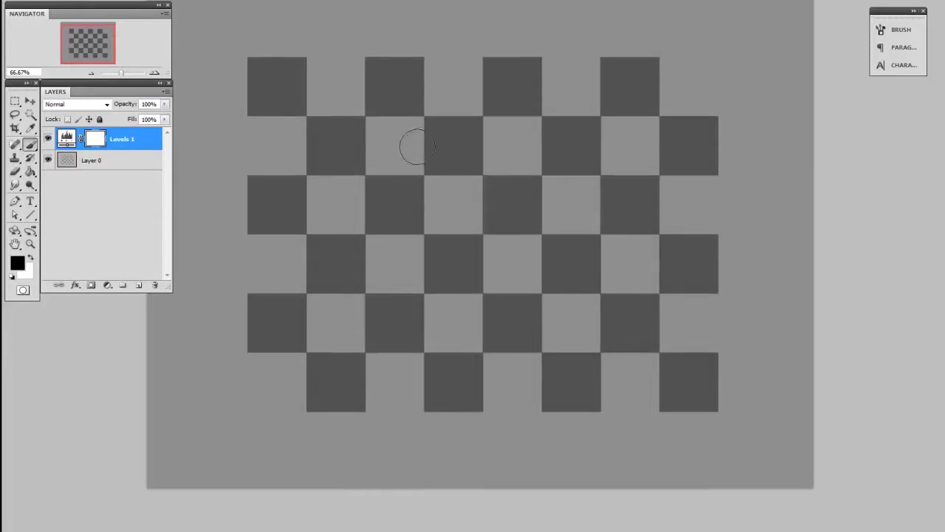
pyautogui.moveTo(256, 72)
pyautogui.mouseDown()
pyautogui.moveTo(717, 116)
pyautogui.moveTo(317, 101)
pyautogui.moveTo(779, 207)
pyautogui.moveTo(263, 186)
pyautogui.moveTo(686, 280)
pyautogui.moveTo(341, 255)
pyautogui.moveTo(636, 320)
pyautogui.mouseUp()
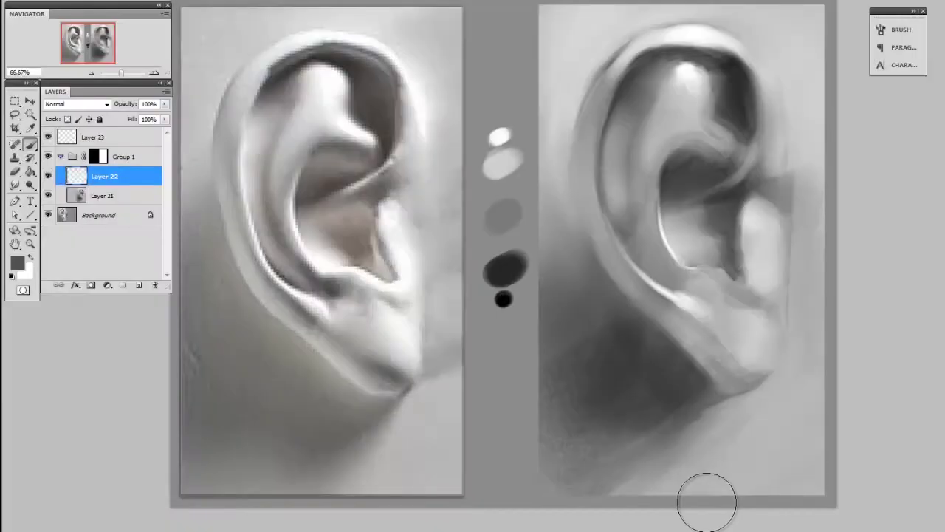
# - Add a Levels adjustment layer above Layer 22 in the ear painting's group, setting the white input to 240 and brightening the midtones
pyautogui.click(107, 285)
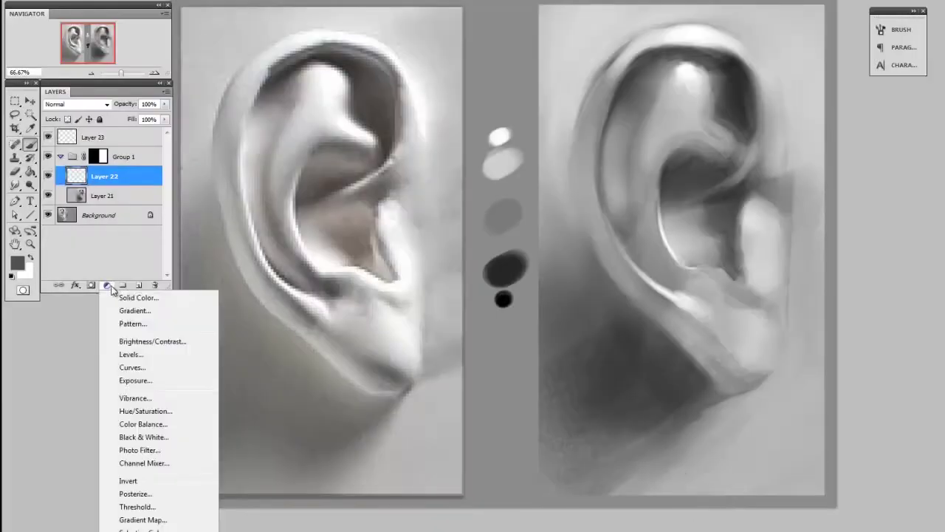
pyautogui.click(147, 354)
pyautogui.click(676, 91)
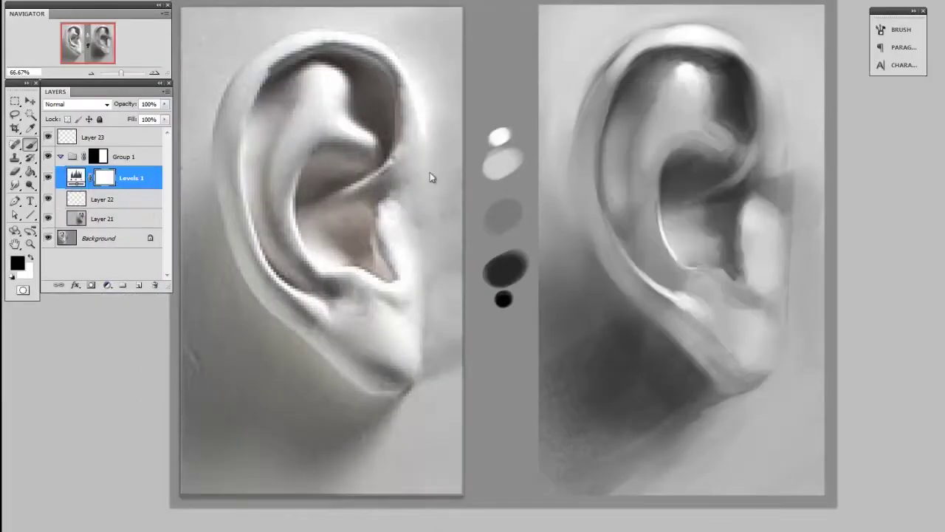
pyautogui.moveTo(430, 172); pyautogui.dragTo(387, 172)
pyautogui.moveTo(359, 277); pyautogui.dragTo(351, 278)
pyautogui.click(383, 173)
pyautogui.moveTo(428, 336)
pyautogui.mouseDown()
pyautogui.moveTo(378, 335)
pyautogui.moveTo(473, 335)
pyautogui.moveTo(420, 336)
pyautogui.mouseUp()
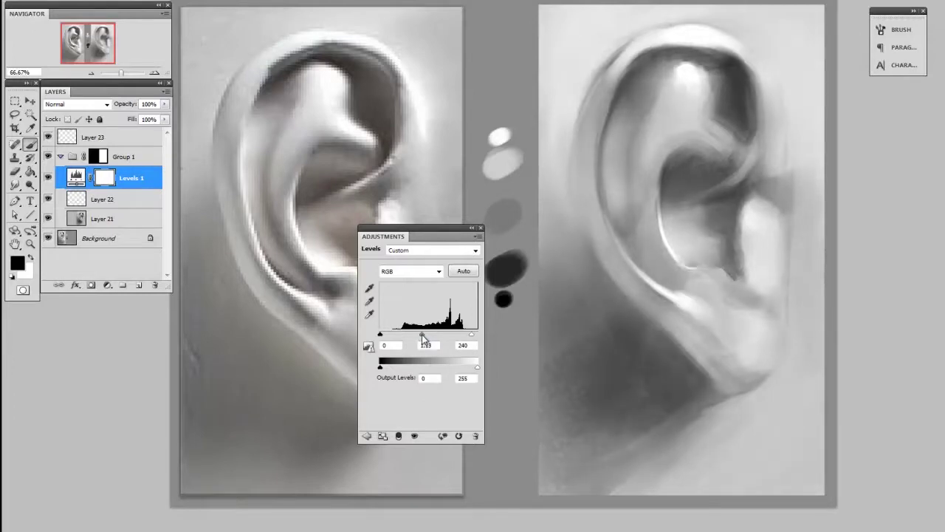
pyautogui.moveTo(423, 335); pyautogui.dragTo(421, 335)
pyautogui.click(481, 228)
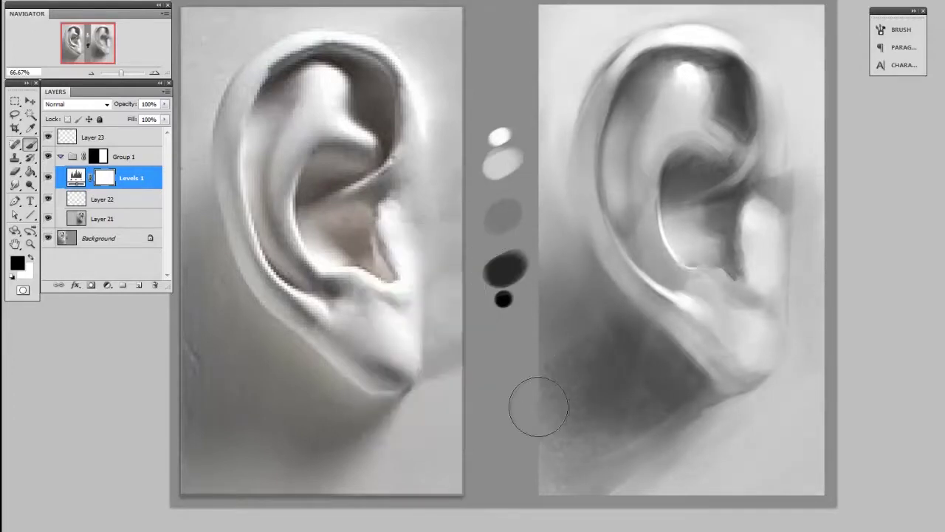
# - Paint black with a large brush on the Levels mask over the upper part of the painted ear, and restore it with white
pyautogui.moveTo(462, 310); pyautogui.dragTo(407, 295)
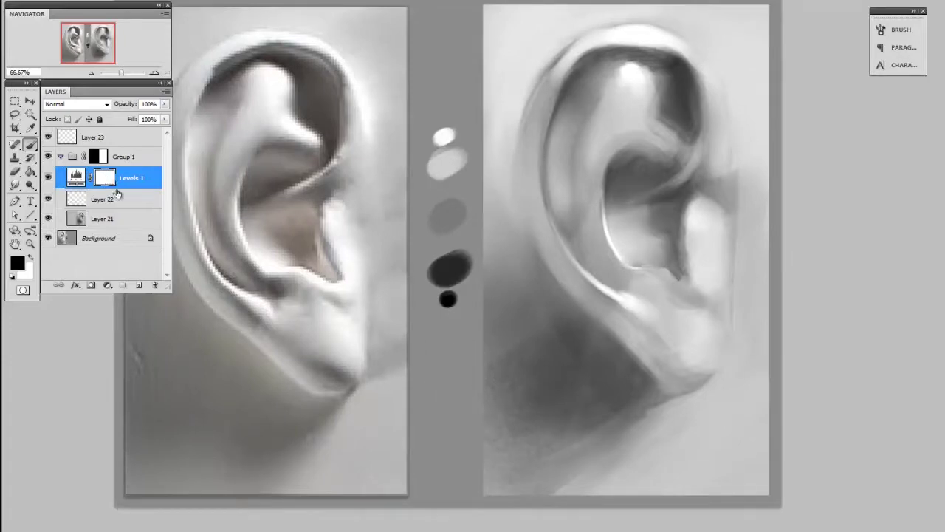
pyautogui.scroll(1, 635, 223)
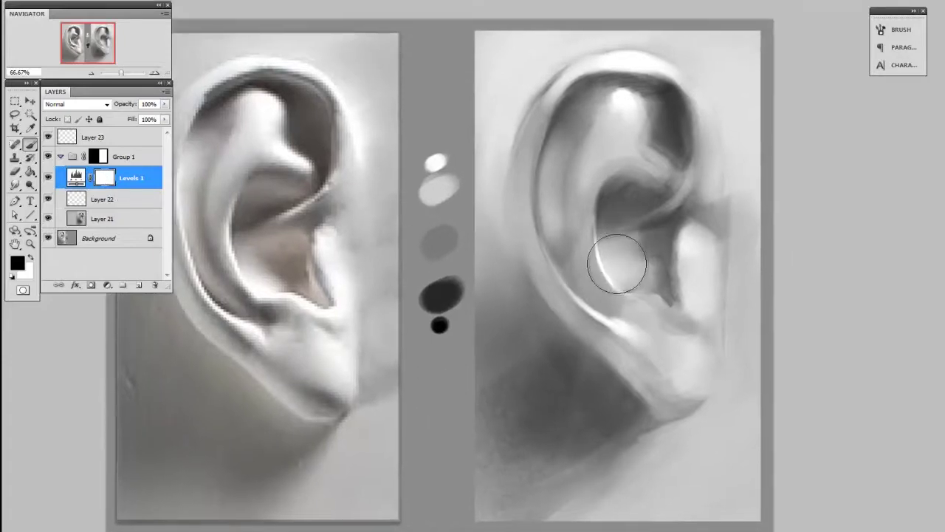
pyautogui.rightClick(616, 251)
pyautogui.click(668, 300)
pyautogui.moveTo(528, 296); pyautogui.dragTo(528, 305)
pyautogui.press(']')
pyautogui.press(']')
pyautogui.press(']')
pyautogui.press(']')
pyautogui.press(']')
pyautogui.press(']')
pyautogui.press(']')
pyautogui.press(']')
pyautogui.press(']')
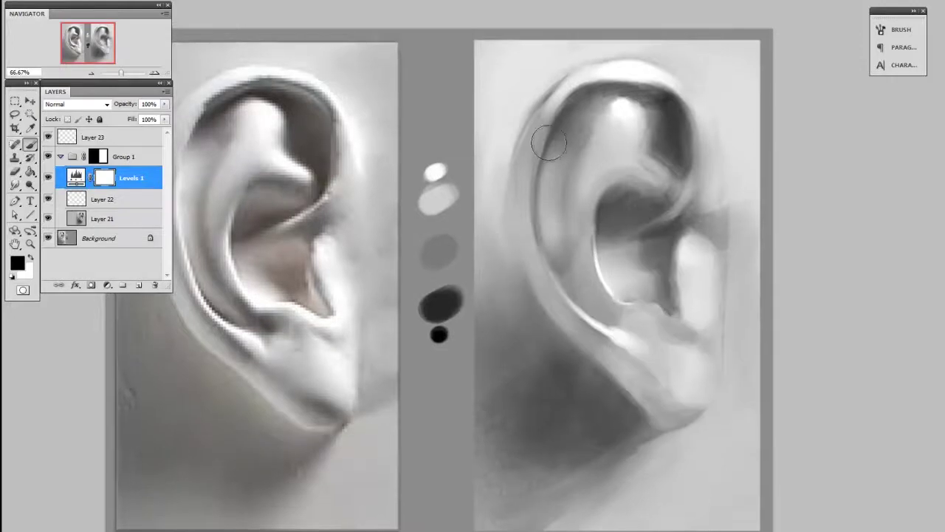
pyautogui.moveTo(493, 168); pyautogui.dragTo(489, 176)
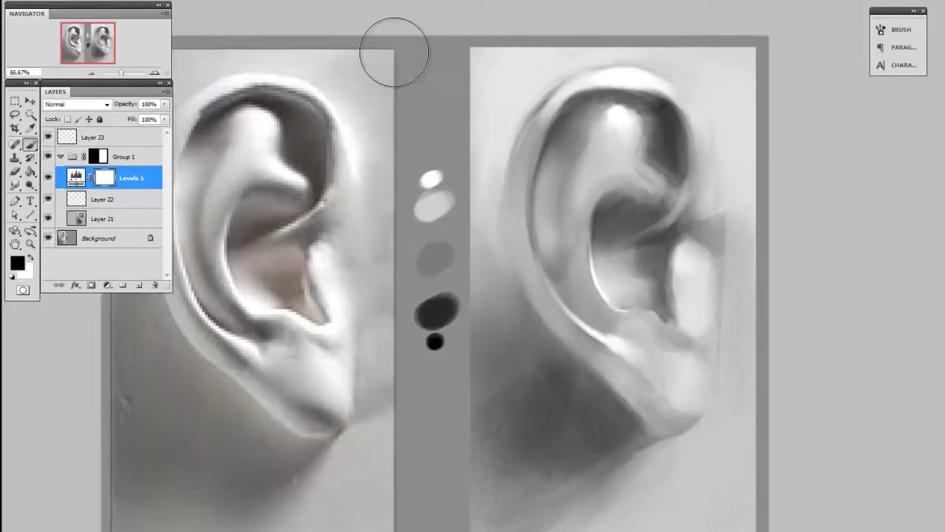
pyautogui.moveTo(396, 52)
pyautogui.mouseDown()
pyautogui.moveTo(407, 111)
pyautogui.moveTo(667, 174)
pyautogui.mouseUp()
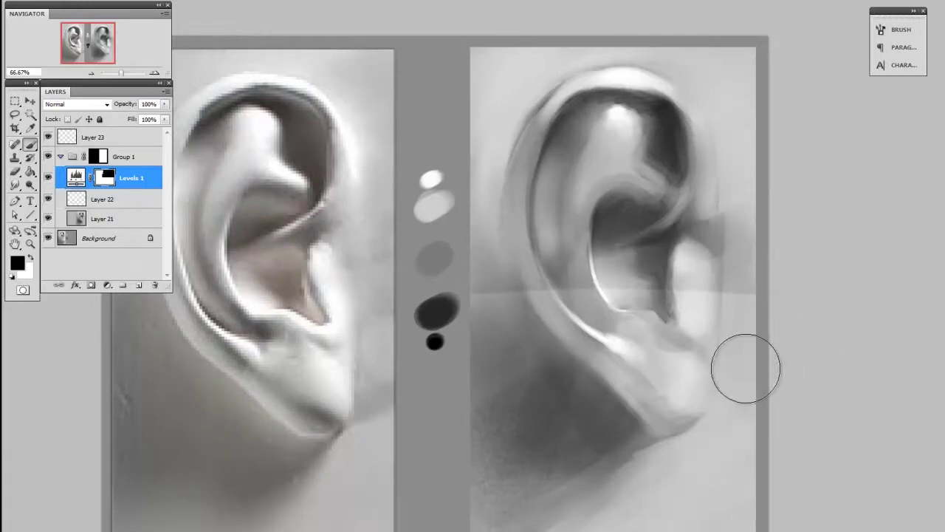
pyautogui.press('x')
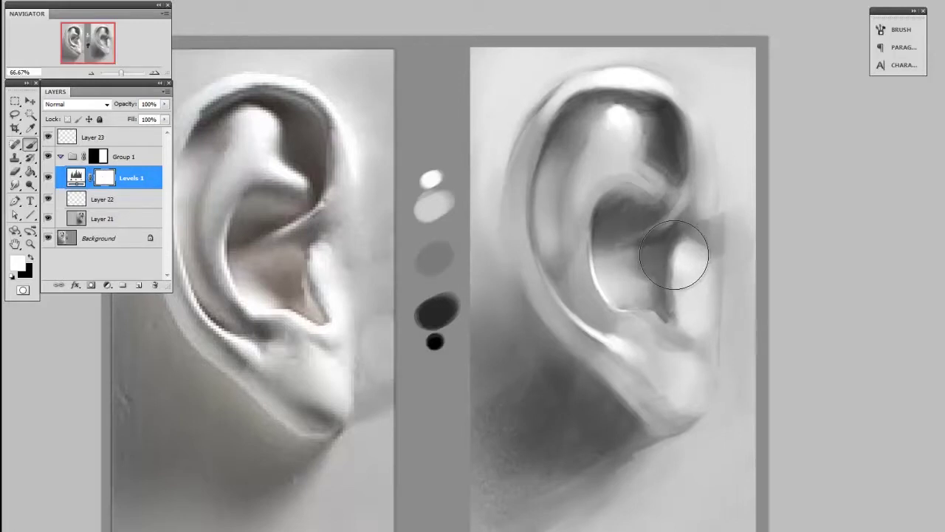
# - Paint black on the Levels mask with a smaller brush along the shadow under the painted ear's upper rim
pyautogui.press('x')
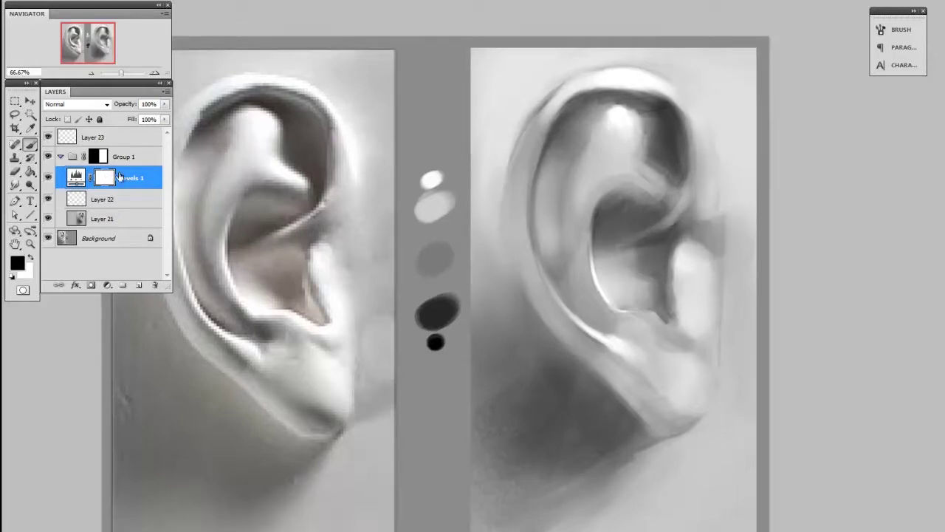
pyautogui.moveTo(626, 216); pyautogui.dragTo(628, 217)
pyautogui.press('[')
pyautogui.press('[')
pyautogui.press('[')
pyautogui.press('[')
pyautogui.press('[')
pyautogui.press('[')
pyautogui.press('[')
pyautogui.press('[')
pyautogui.press('[')
pyautogui.press('[')
pyautogui.moveTo(570, 120); pyautogui.dragTo(600, 103)
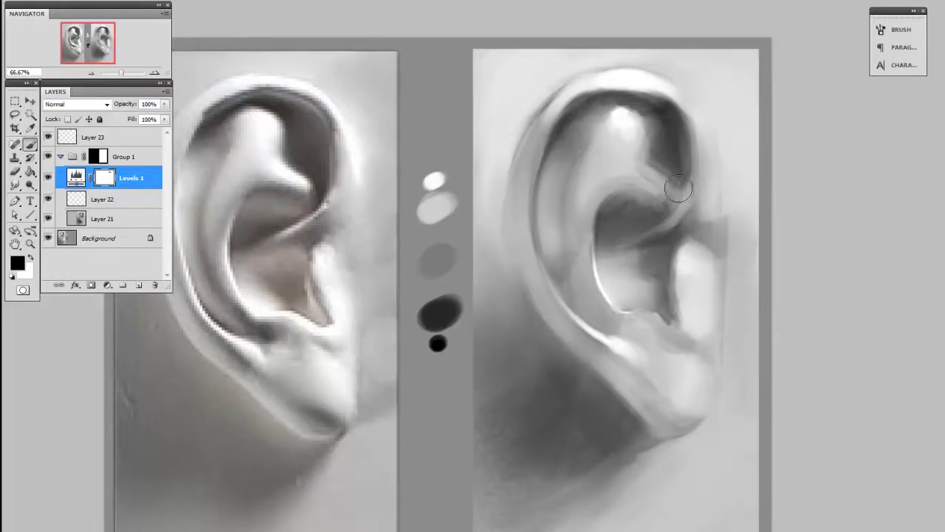
# - Paint black on the Levels mask with a larger brush over the dark hollow in the middle of the painted ear
pyautogui.moveTo(705, 362); pyautogui.dragTo(686, 317)
pyautogui.moveTo(594, 286)
pyautogui.mouseDown()
pyautogui.moveTo(537, 234)
pyautogui.moveTo(617, 291)
pyautogui.moveTo(571, 264)
pyautogui.moveTo(571, 255)
pyautogui.moveTo(587, 267)
pyautogui.moveTo(548, 219)
pyautogui.moveTo(622, 301)
pyautogui.mouseUp()
pyautogui.press(']')
pyautogui.press(']')
pyautogui.press(']')
pyautogui.moveTo(585, 189)
pyautogui.mouseDown()
pyautogui.moveTo(609, 188)
pyautogui.moveTo(602, 176)
pyautogui.moveTo(613, 164)
pyautogui.mouseUp()
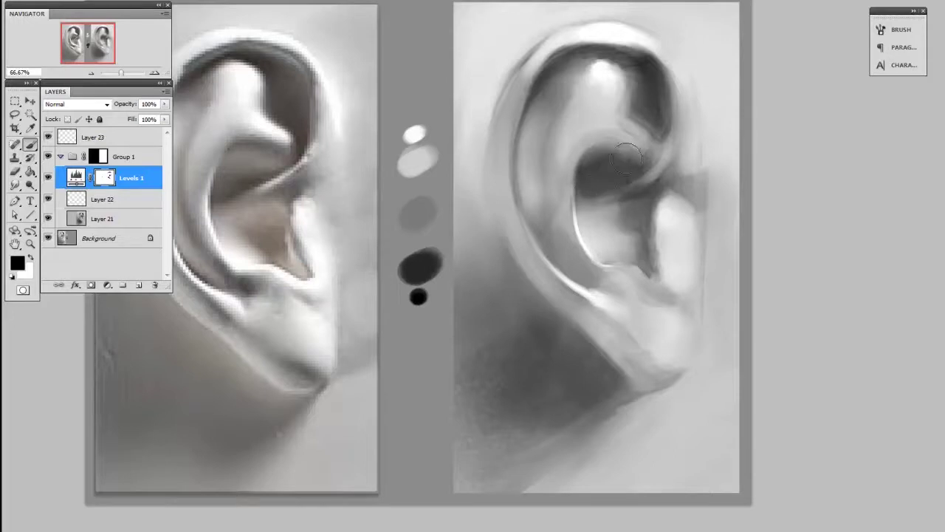
# - Paint black on the Levels mask with a small brush along the shadowed groove inside the painted ear's outer rim
pyautogui.moveTo(686, 249)
pyautogui.mouseDown()
pyautogui.moveTo(699, 227)
pyautogui.moveTo(751, 251)
pyautogui.mouseUp()
pyautogui.press('[')
pyautogui.press('[')
pyautogui.press('[')
pyautogui.press('[')
pyautogui.press('[')
pyautogui.press('[')
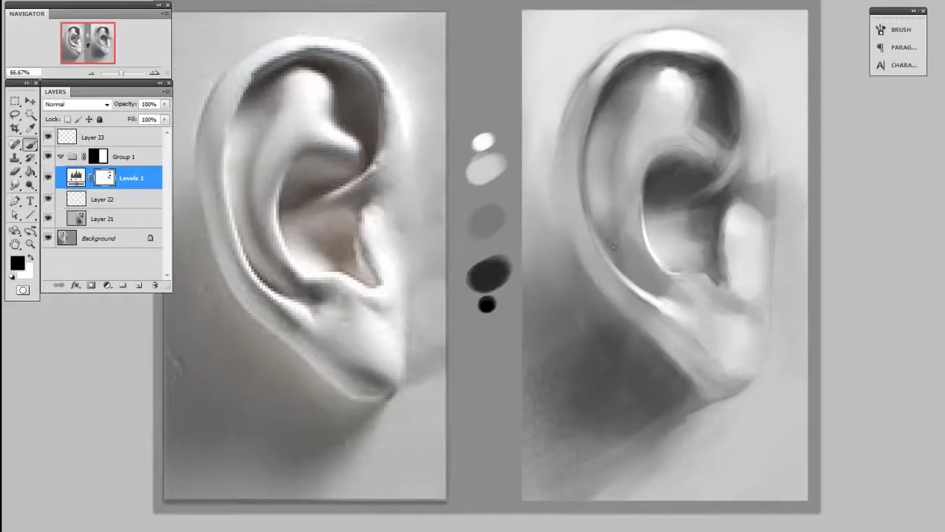
# - Paint black on the Levels mask with a large brush over the cast shadow behind the painted ear, and toggle the adjustment's visibility to compare
pyautogui.rightClick(776, 297)
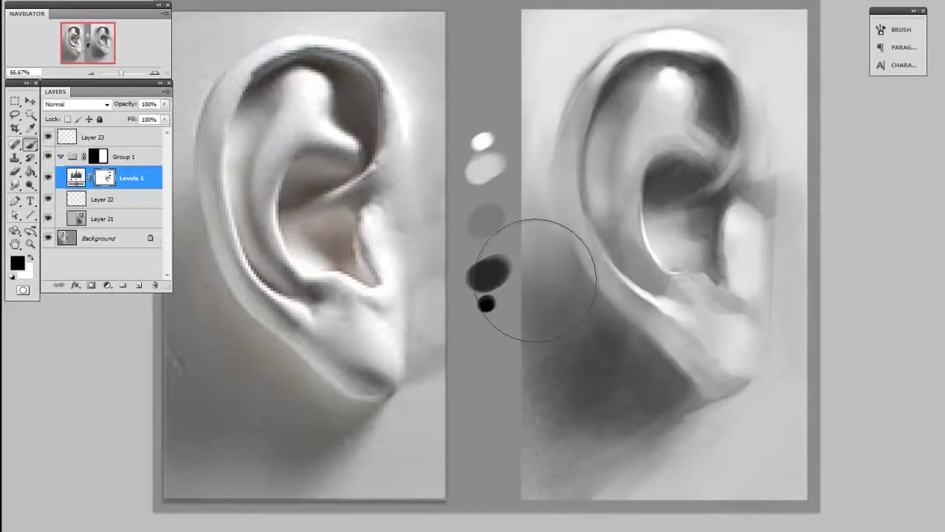
pyautogui.press('[')
pyautogui.press('[')
pyautogui.press('[')
pyautogui.press(']')
pyautogui.press(']')
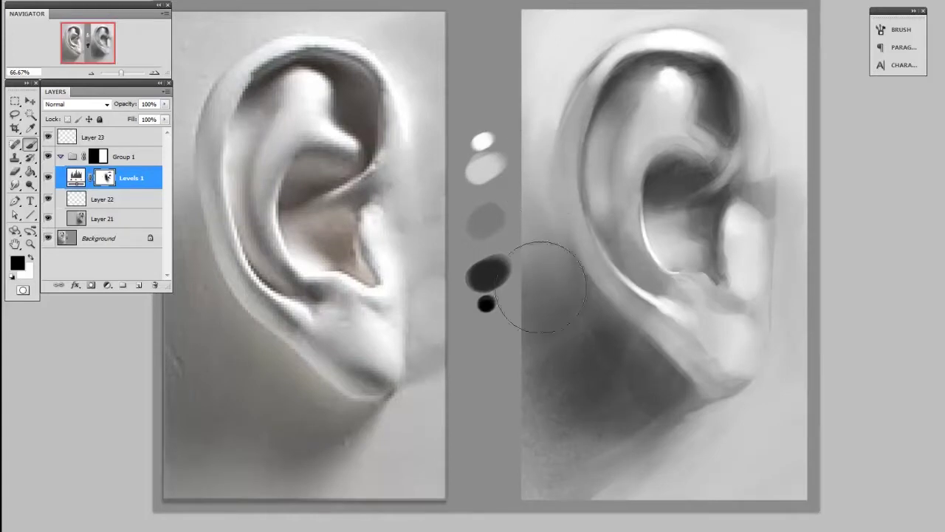
pyautogui.moveTo(574, 447); pyautogui.dragTo(682, 424)
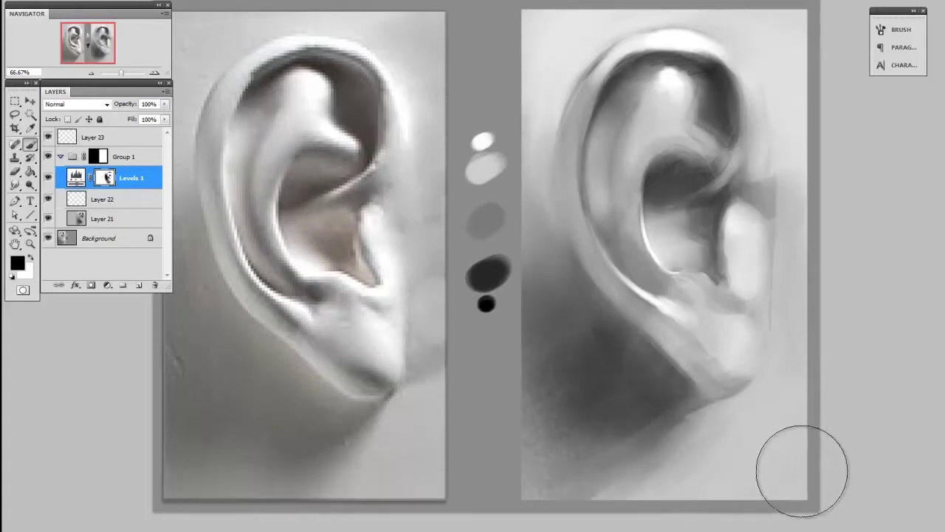
pyautogui.click(49, 178)
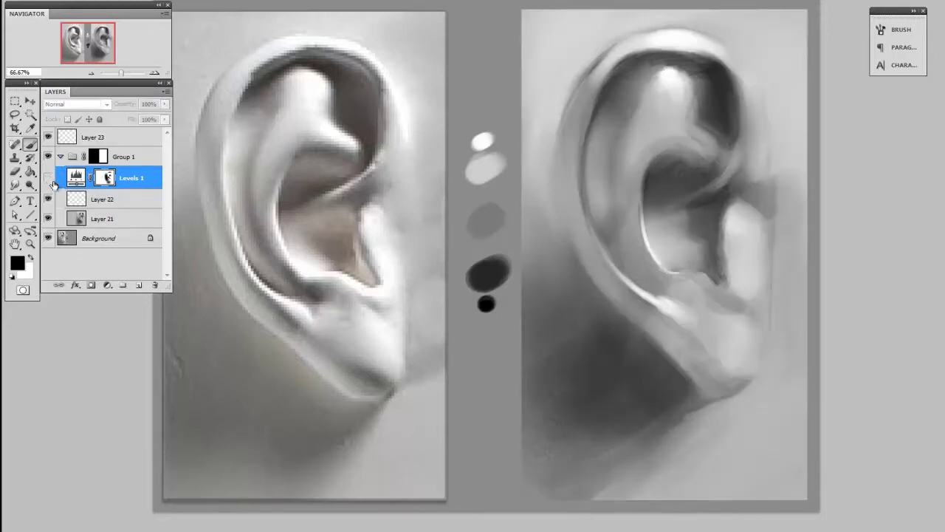
pyautogui.click(48, 178)
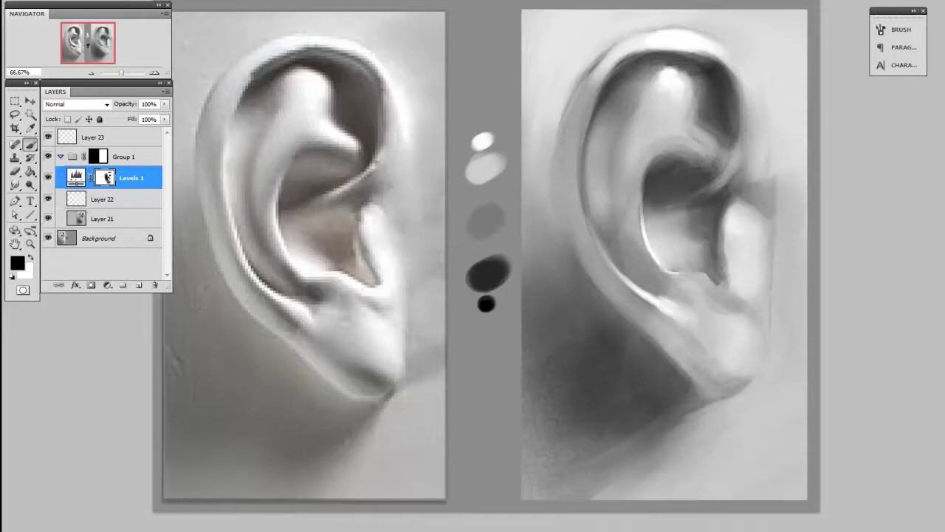
# - Add a Photo Filter adjustment layer above the Levels adjustment, using Warming Filter (81) at 58% density
pyautogui.click(107, 286)
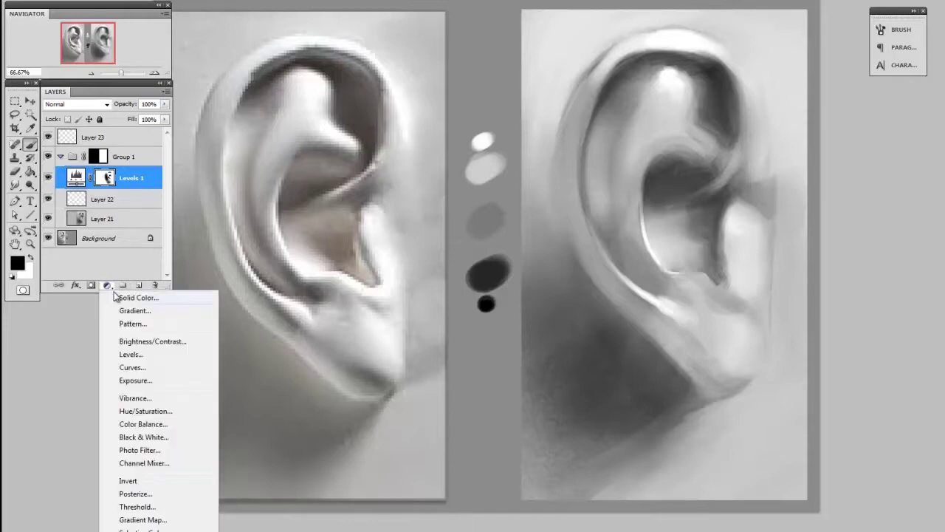
pyautogui.click(163, 450)
pyautogui.click(480, 227)
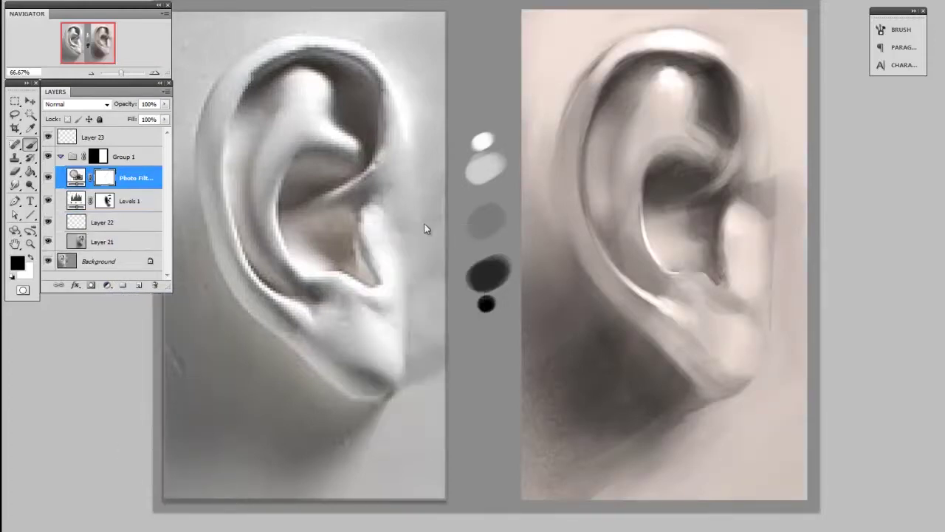
pyautogui.click(392, 172)
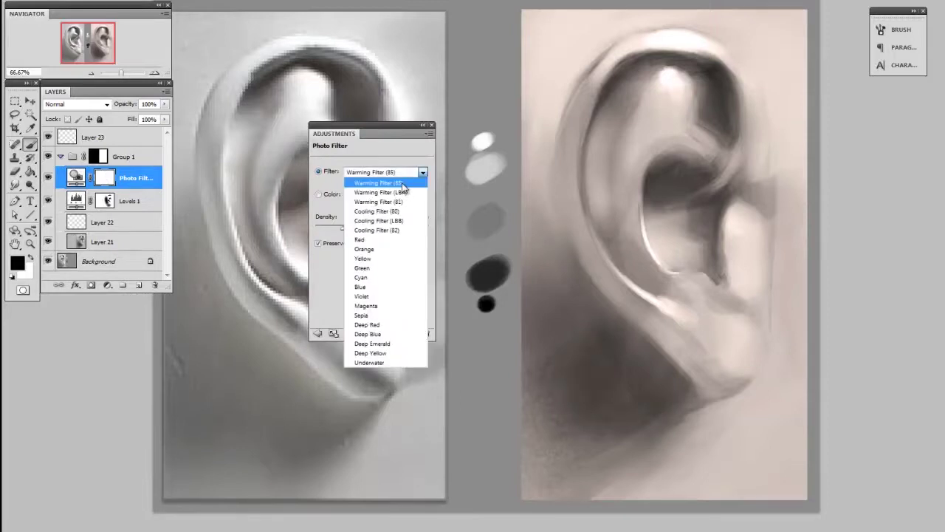
pyautogui.click(398, 202)
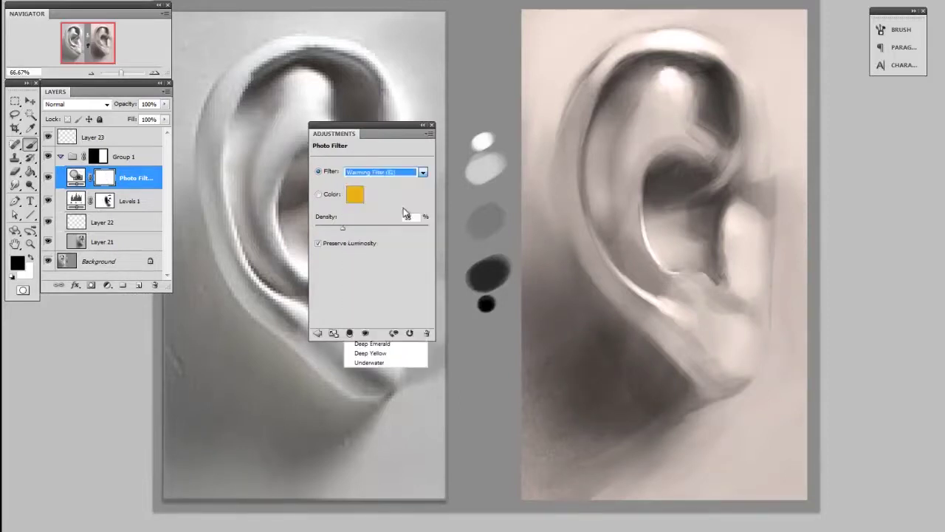
pyautogui.moveTo(360, 227); pyautogui.dragTo(374, 231)
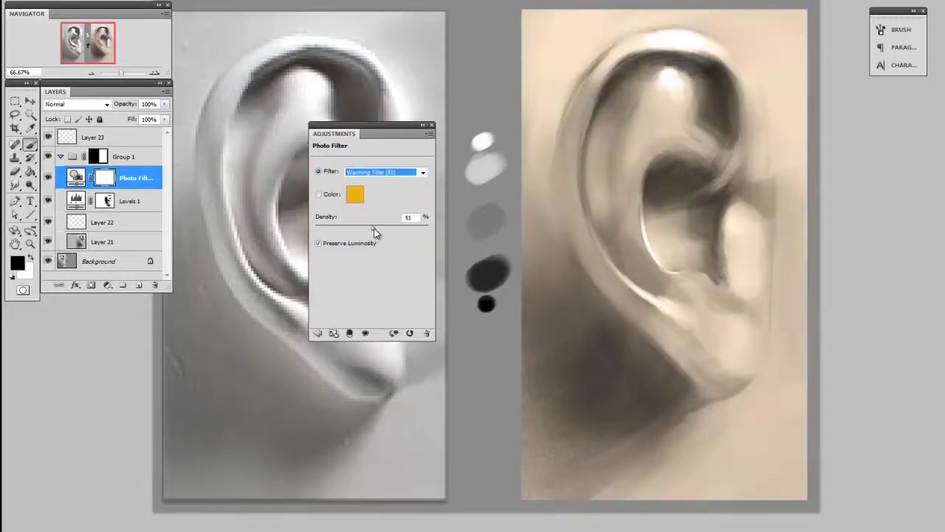
pyautogui.click(432, 125)
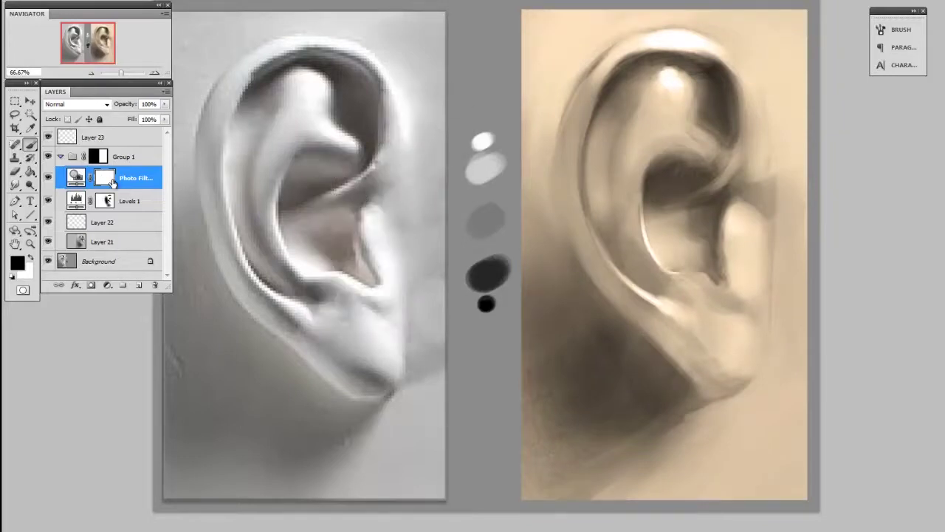
# - Paint black with a large brush on the Photo Filter mask over the cast shadow and the inner area of the painted ear
pyautogui.moveTo(697, 346)
pyautogui.mouseDown()
pyautogui.moveTo(710, 317)
pyautogui.moveTo(717, 278)
pyautogui.moveTo(678, 343)
pyautogui.moveTo(631, 376)
pyautogui.moveTo(632, 363)
pyautogui.moveTo(589, 379)
pyautogui.moveTo(559, 328)
pyautogui.moveTo(616, 350)
pyautogui.moveTo(547, 382)
pyautogui.moveTo(610, 353)
pyautogui.moveTo(584, 265)
pyautogui.moveTo(553, 339)
pyautogui.moveTo(533, 308)
pyautogui.moveTo(524, 211)
pyautogui.moveTo(570, 368)
pyautogui.moveTo(596, 337)
pyautogui.mouseUp()
pyautogui.press(']')
pyautogui.press(']')
pyautogui.press(']')
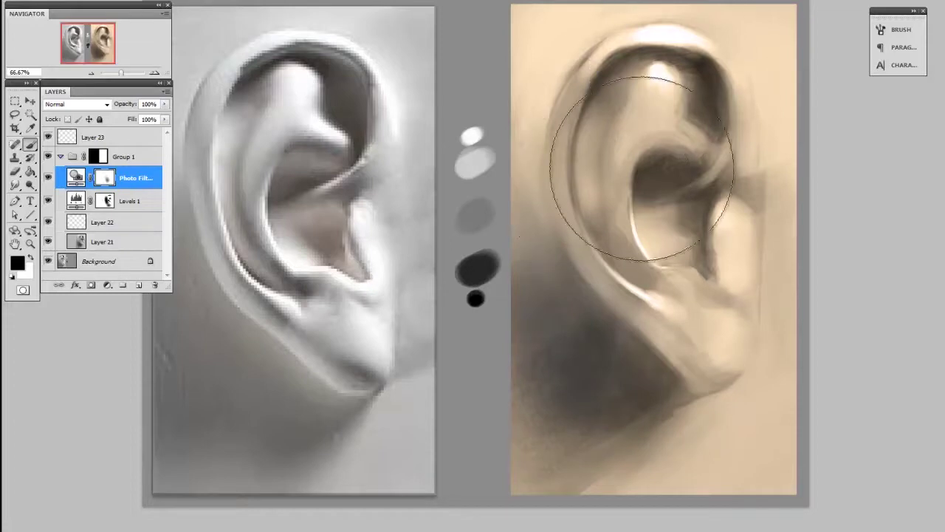
pyautogui.moveTo(641, 168)
pyautogui.mouseDown()
pyautogui.moveTo(702, 182)
pyautogui.moveTo(808, 173)
pyautogui.moveTo(782, 212)
pyautogui.mouseUp()
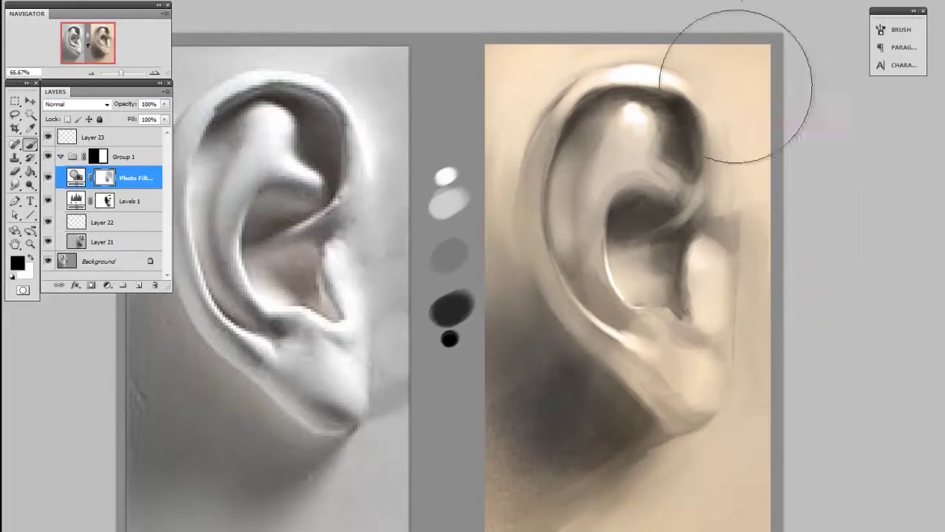
pyautogui.moveTo(698, 387); pyautogui.dragTo(736, 388)
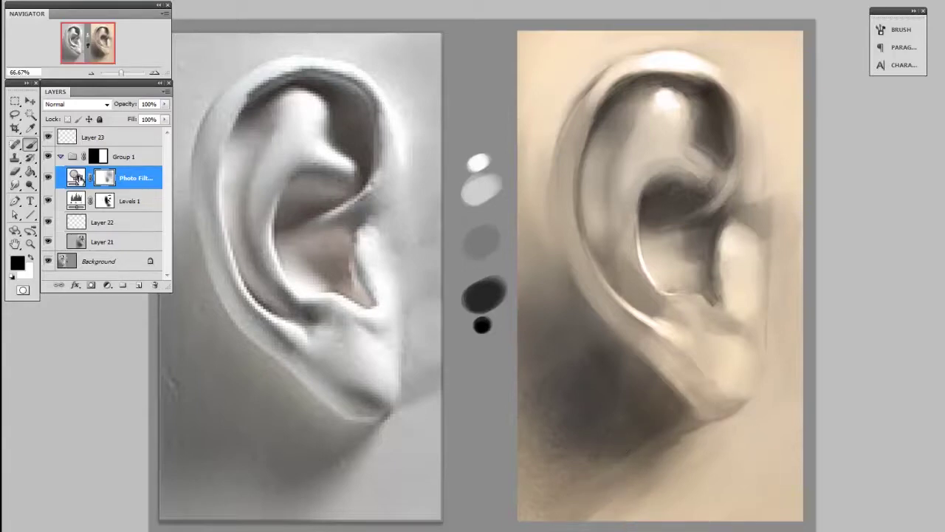
# - Try the Deep Red filter on the Photo Filter adjustment, and switch it back to Warming Filter (81)
pyautogui.doubleClick(77, 178)
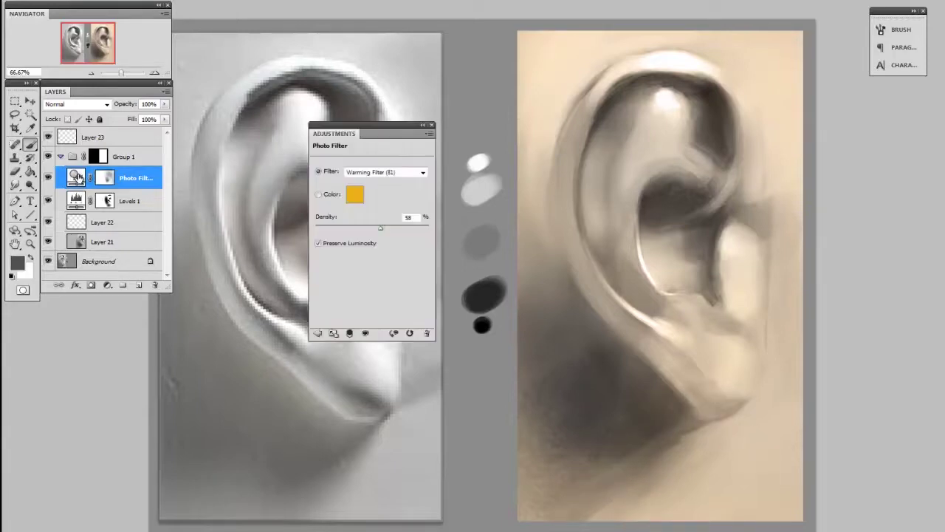
pyautogui.moveTo(399, 132); pyautogui.dragTo(520, 70)
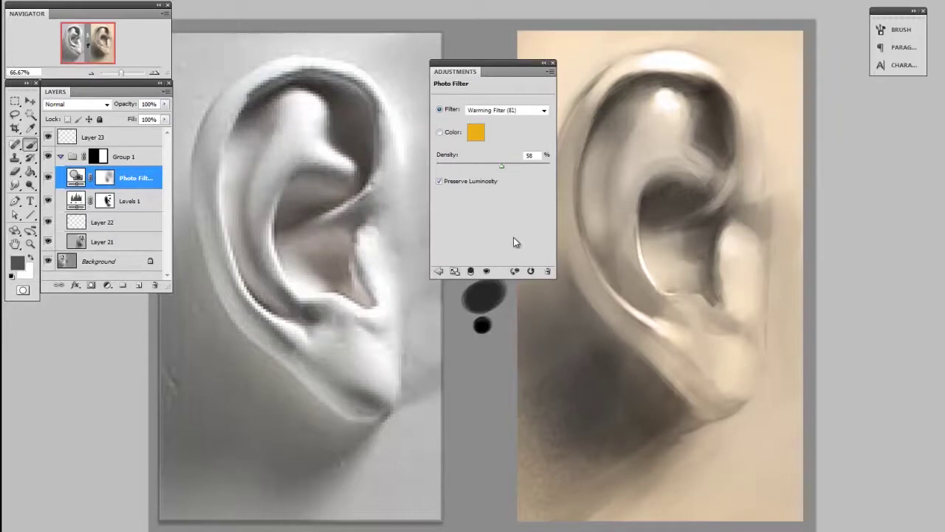
pyautogui.click(544, 111)
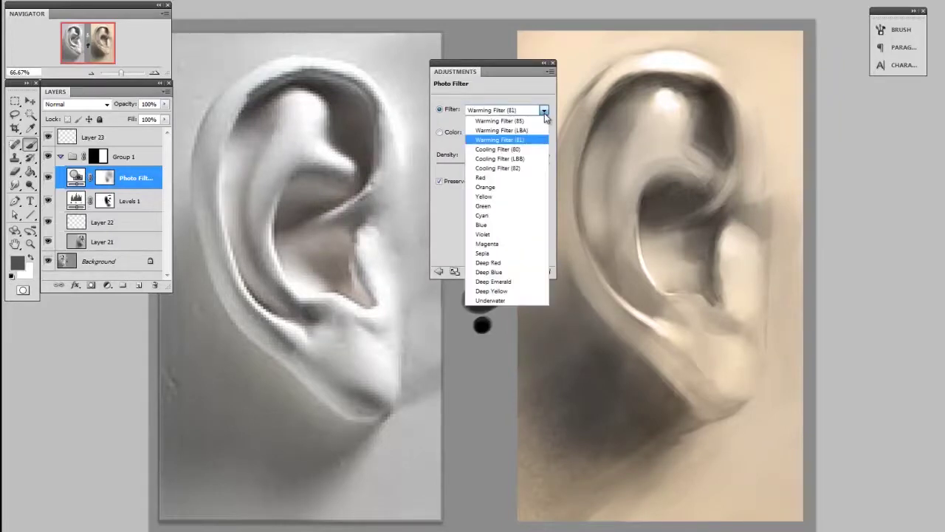
pyautogui.click(512, 265)
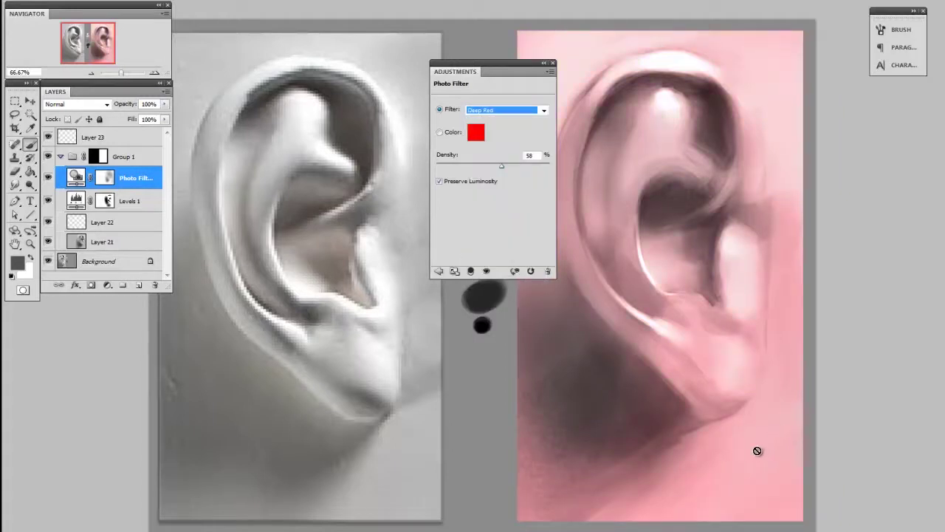
pyautogui.click(543, 111)
pyautogui.click(530, 141)
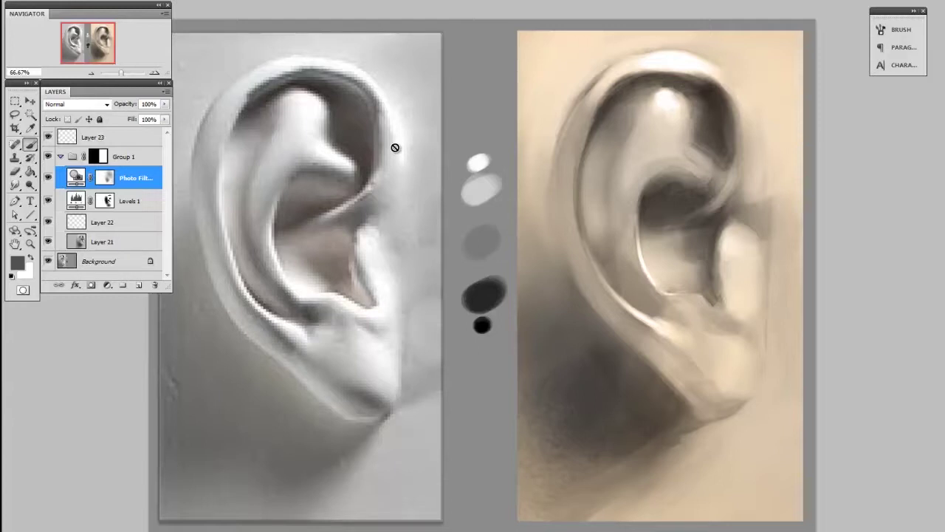
# - Hide the Photo Filter and Levels adjustment layers to compare the corrected ear with the original painting
pyautogui.click(48, 177)
pyautogui.click(48, 201)
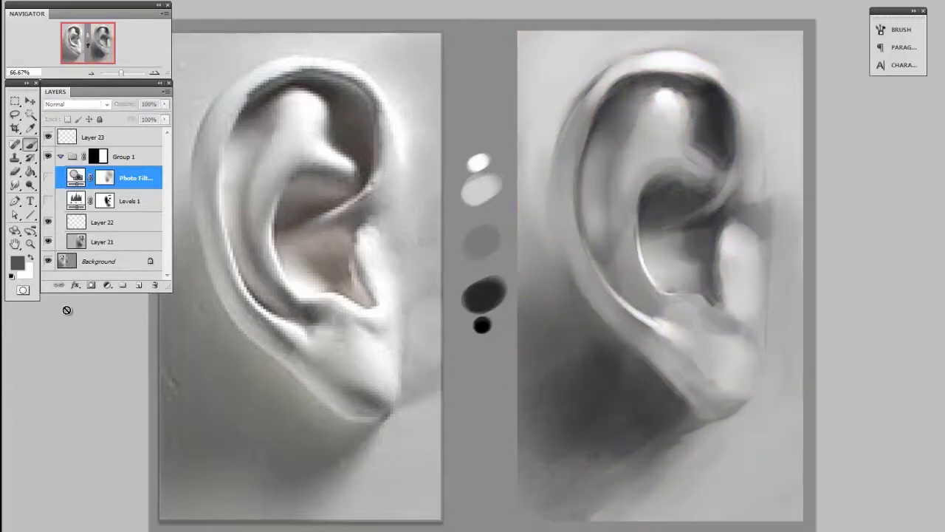